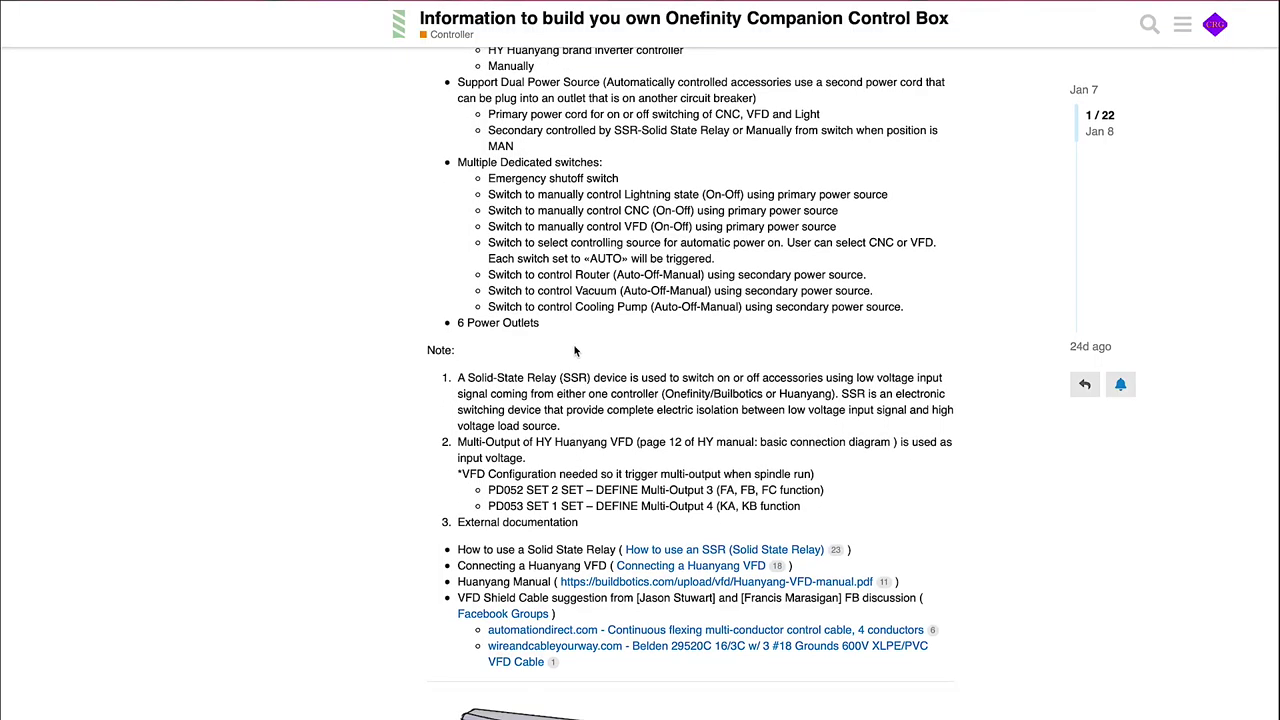
Step: Scroll the Onefinity forum post down to the VFD control box image and wiring diagram
scroll(575, 352, "down", 2)
scroll(576, 348, "down", 10)
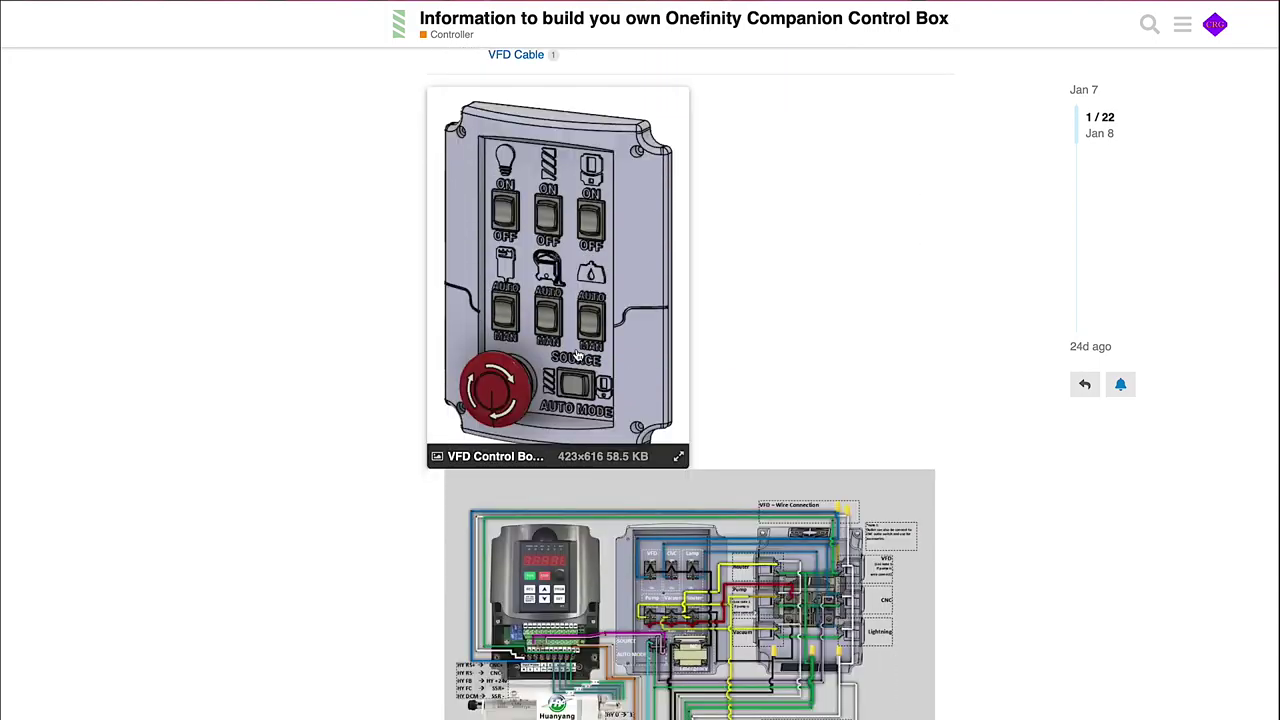
scroll(591, 360, "up", 2)
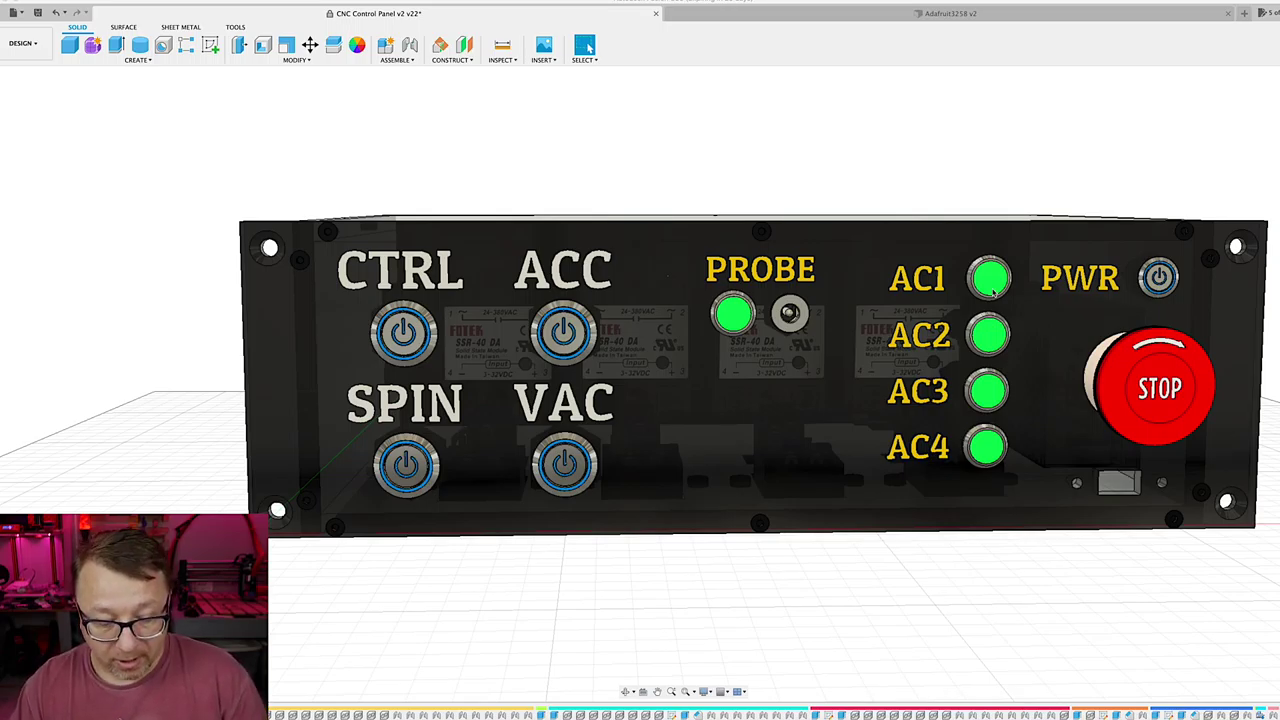
mouse_move(984, 336)
middle_mouse_down("shift")
mouse_move(978, 322)
mouse_move(964, 328)
middle_mouse_up("shift")
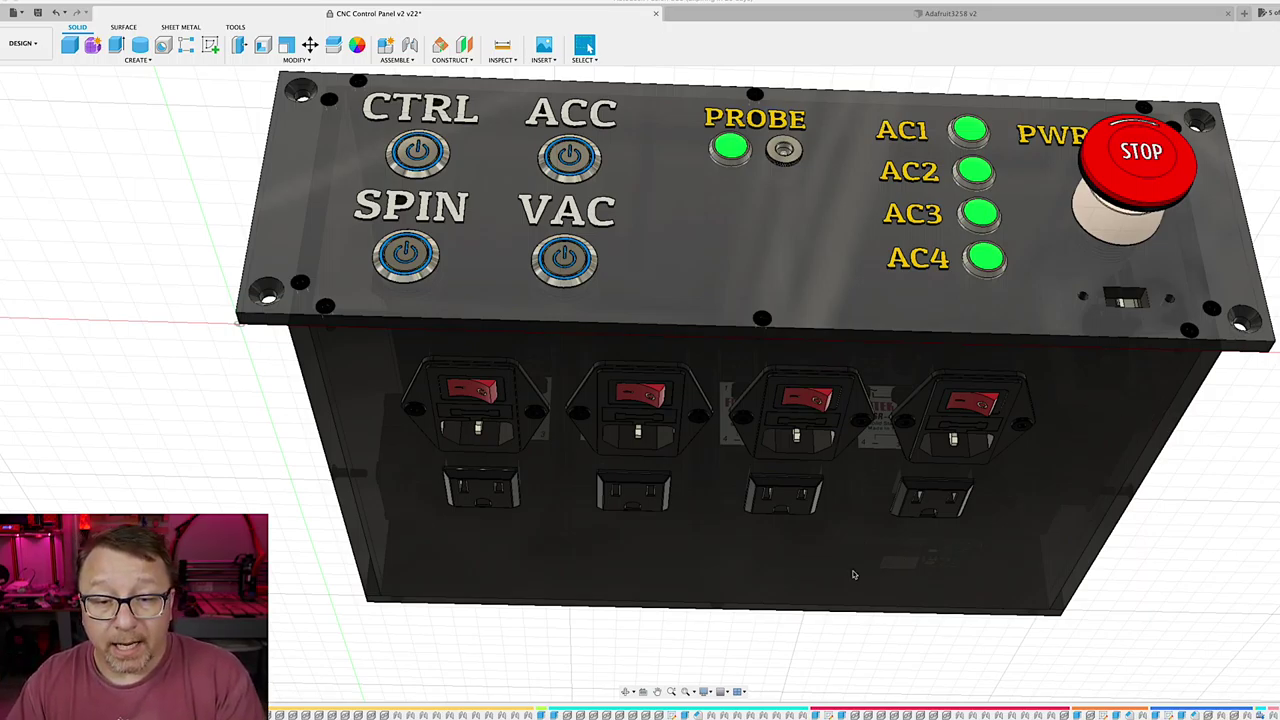
Step: Turn the model back to face the front panel with SSR-40 DA relays behind
middle_click_drag(602, 524, 515, 475, "shift")
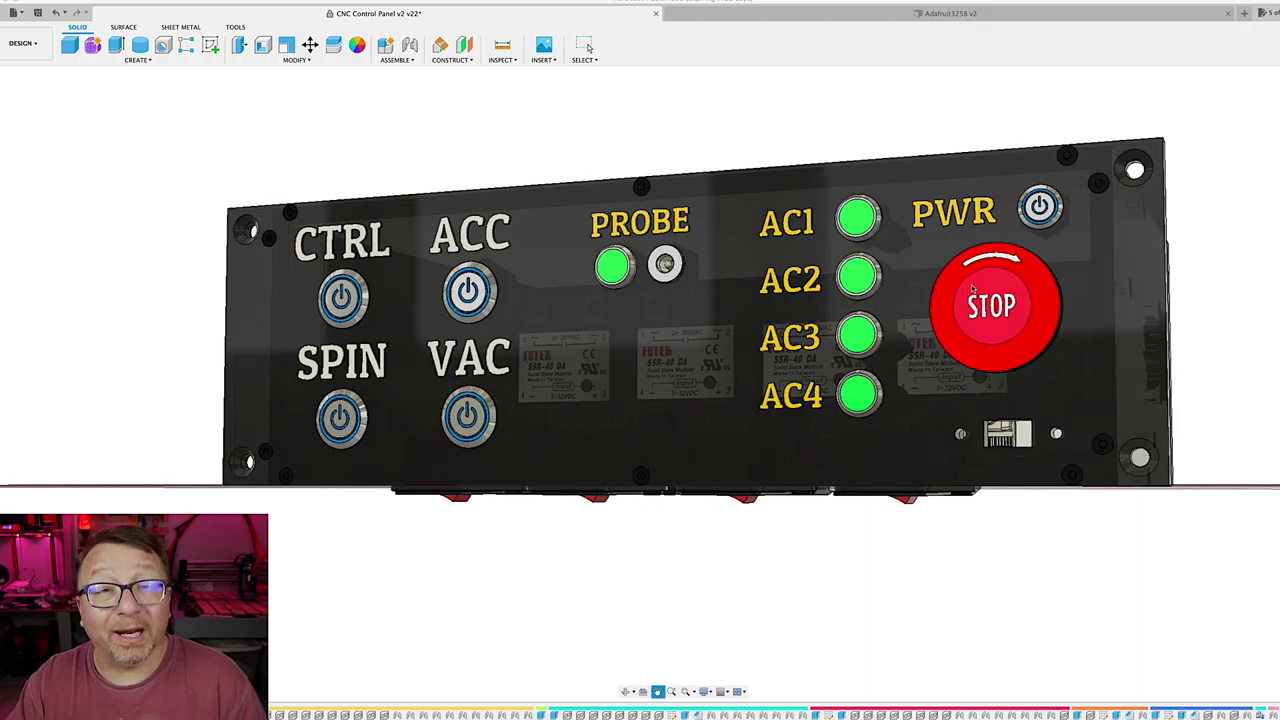
Step: Shift the front panel view slightly left to show the PROBE jack and USB port
middle_click_drag(976, 290, 941, 292)
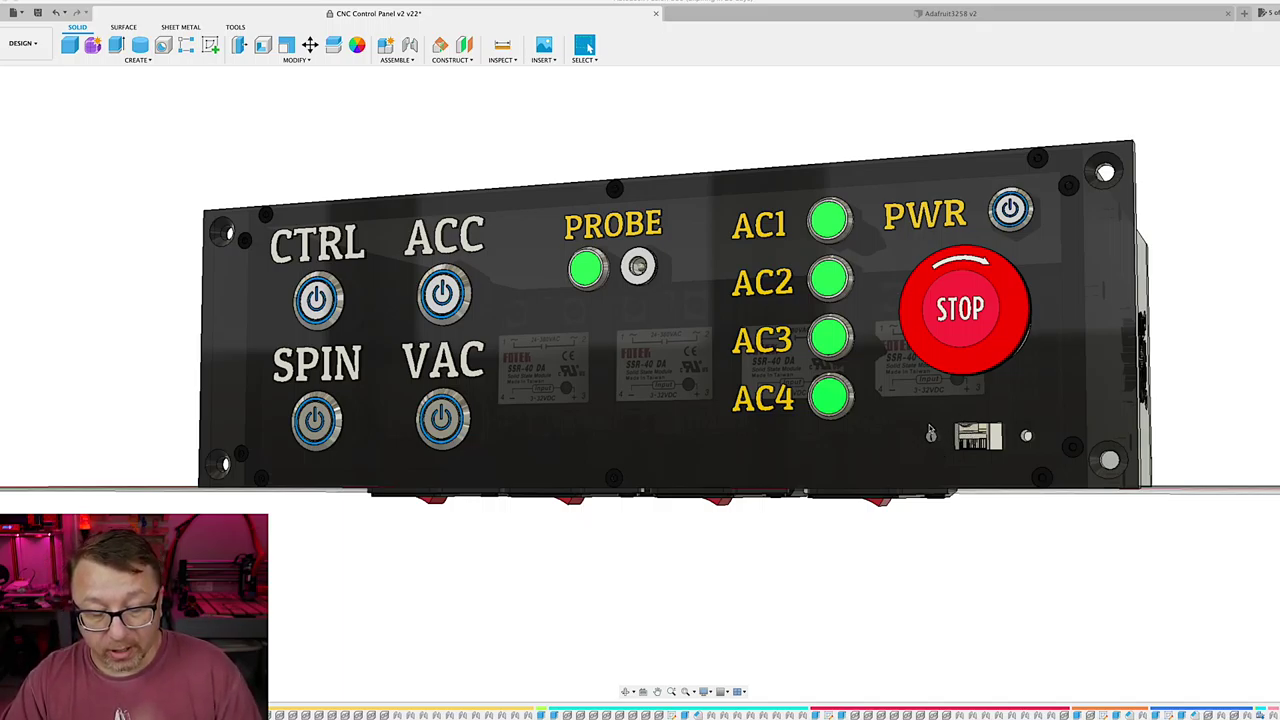
Step: Hide Top Panel:1 and tilt to a top-down view of the relays, fans and power supply
middle_click_drag(928, 427, 930, 428, "shift")
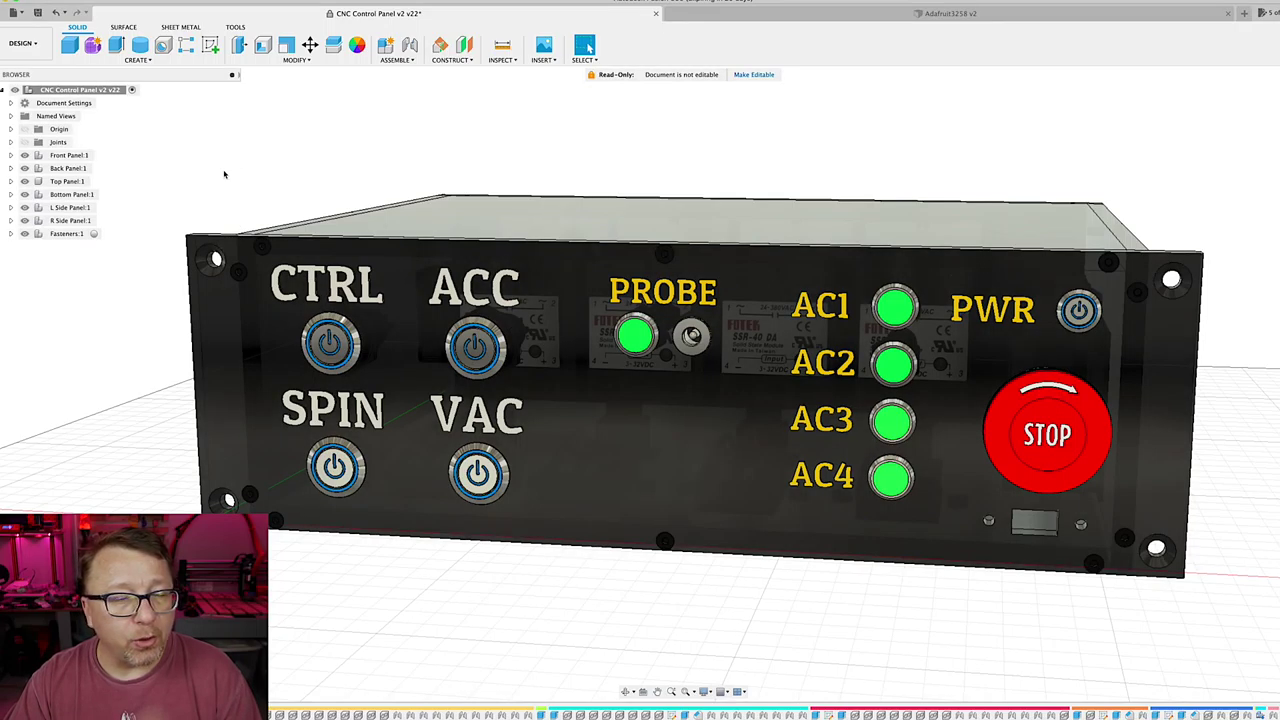
left_click(25, 181)
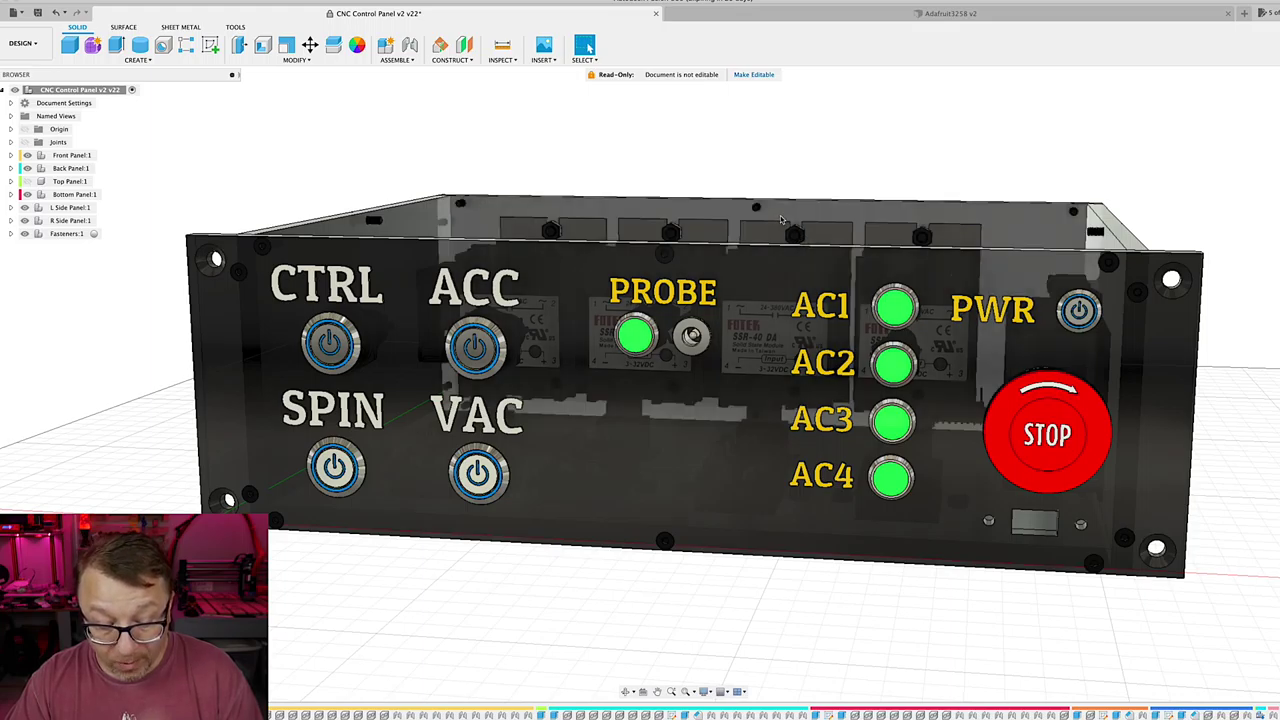
middle_click_drag(800, 240, 800, 340, "shift")
middle_click_drag(563, 380, 563, 458, "shift")
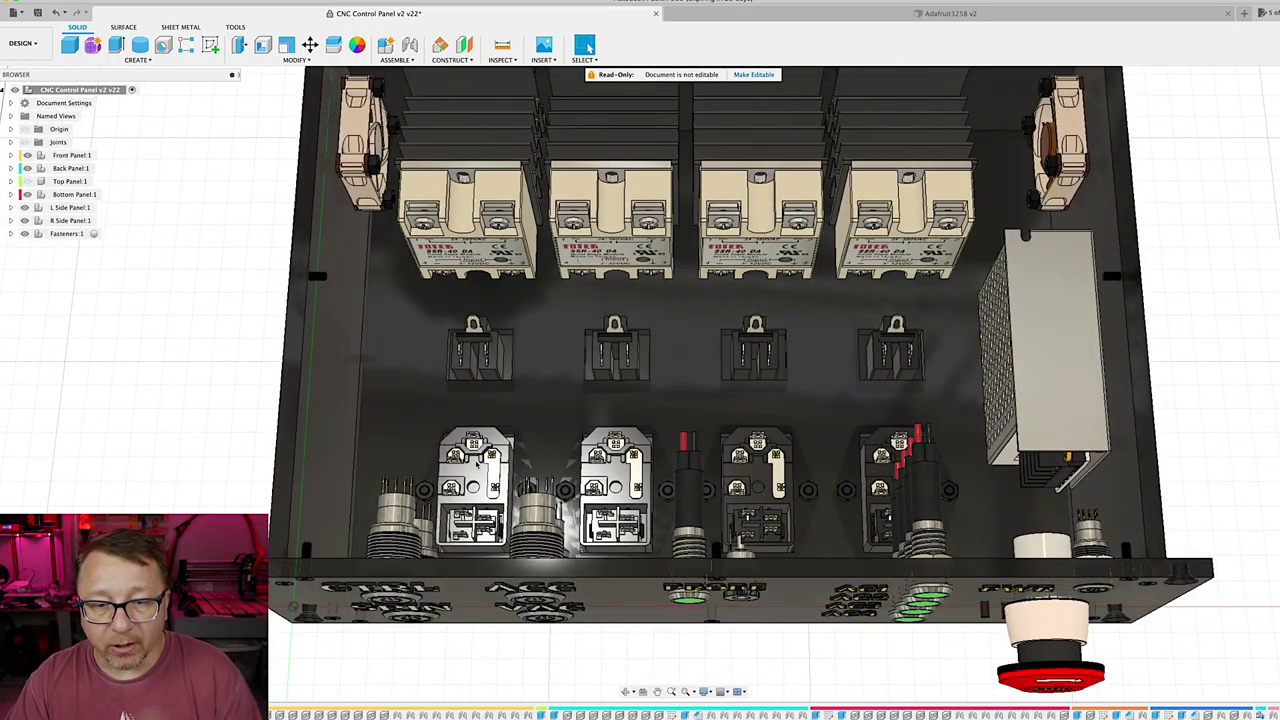
Step: Orbit around to the outside of the back panel, then back to face the front panel
middle_click_drag(869, 476, 589, 244, "shift")
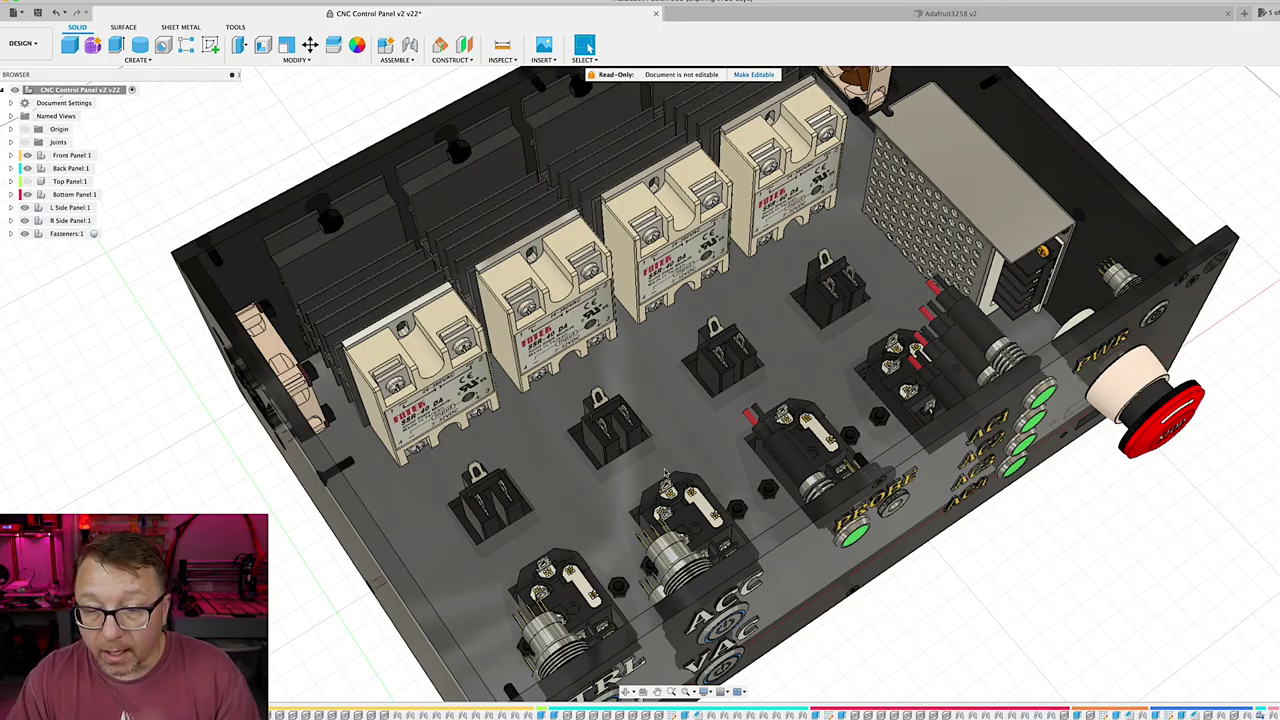
middle_click_drag(673, 417, 458, 300, "shift")
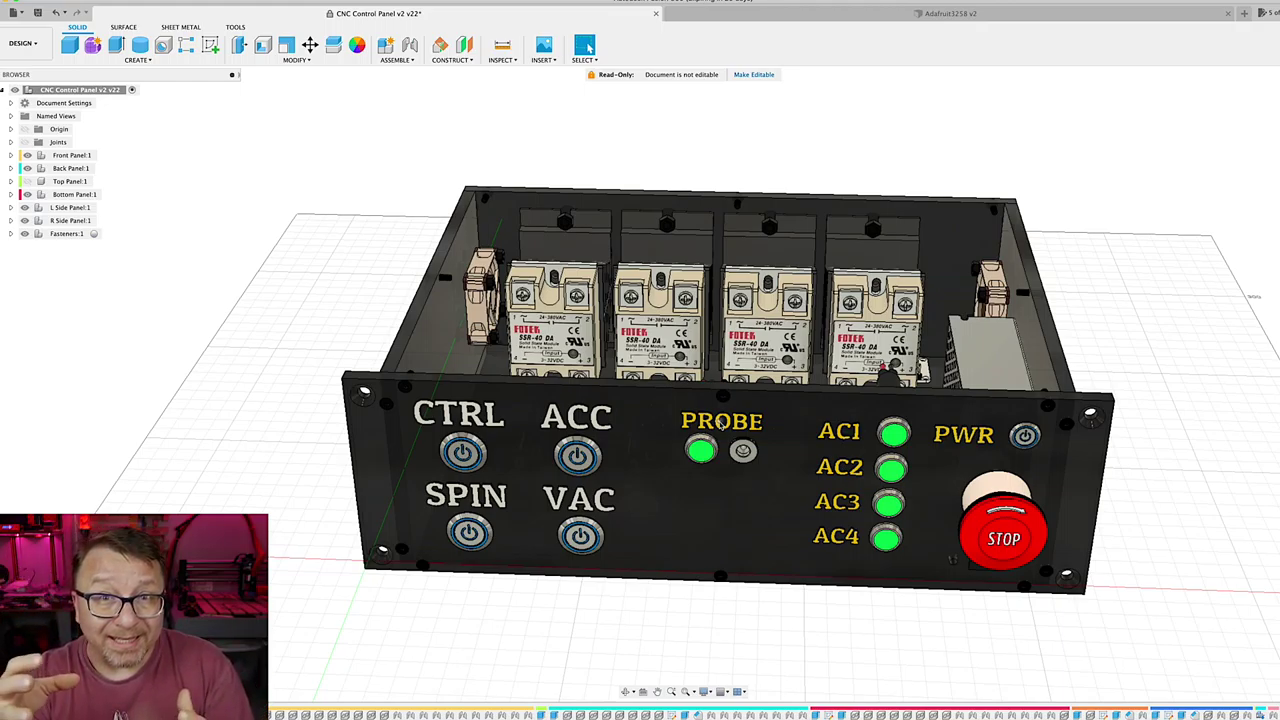
Step: Hide the left side, top, back and front panels, leaving mainly the fasteners visible
scroll(630, 445, "up", 2)
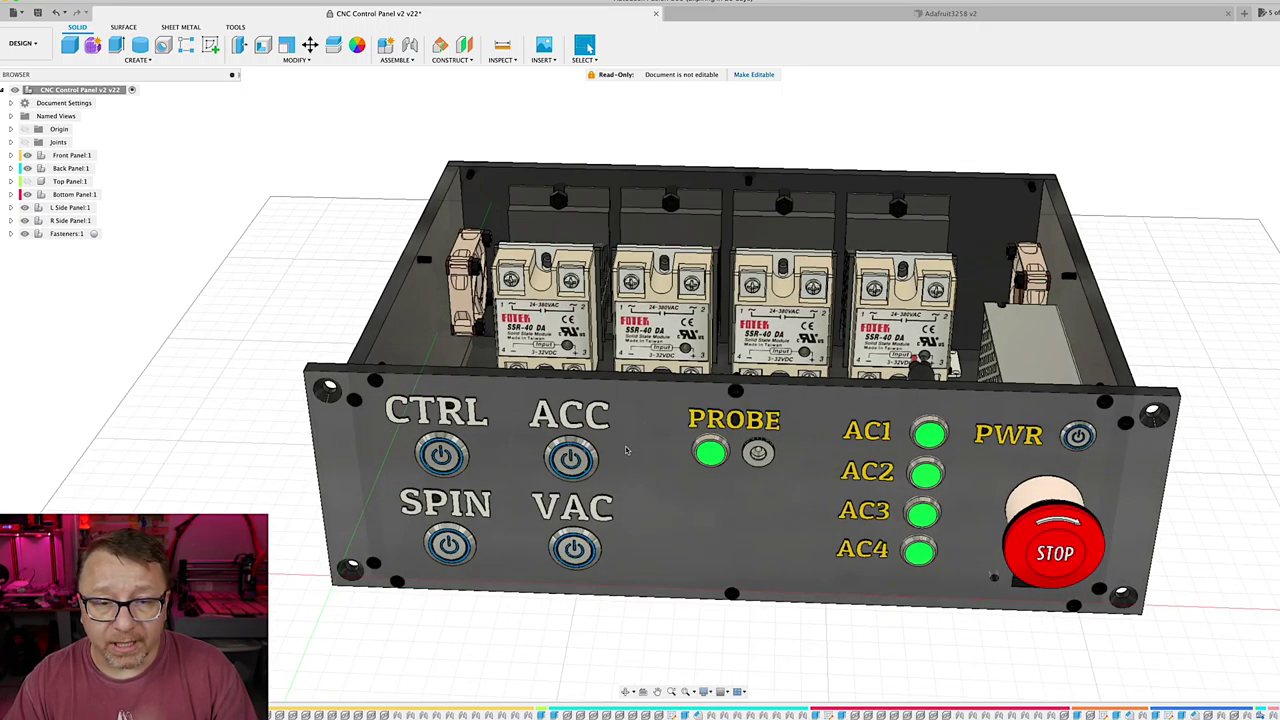
left_click(27, 181)
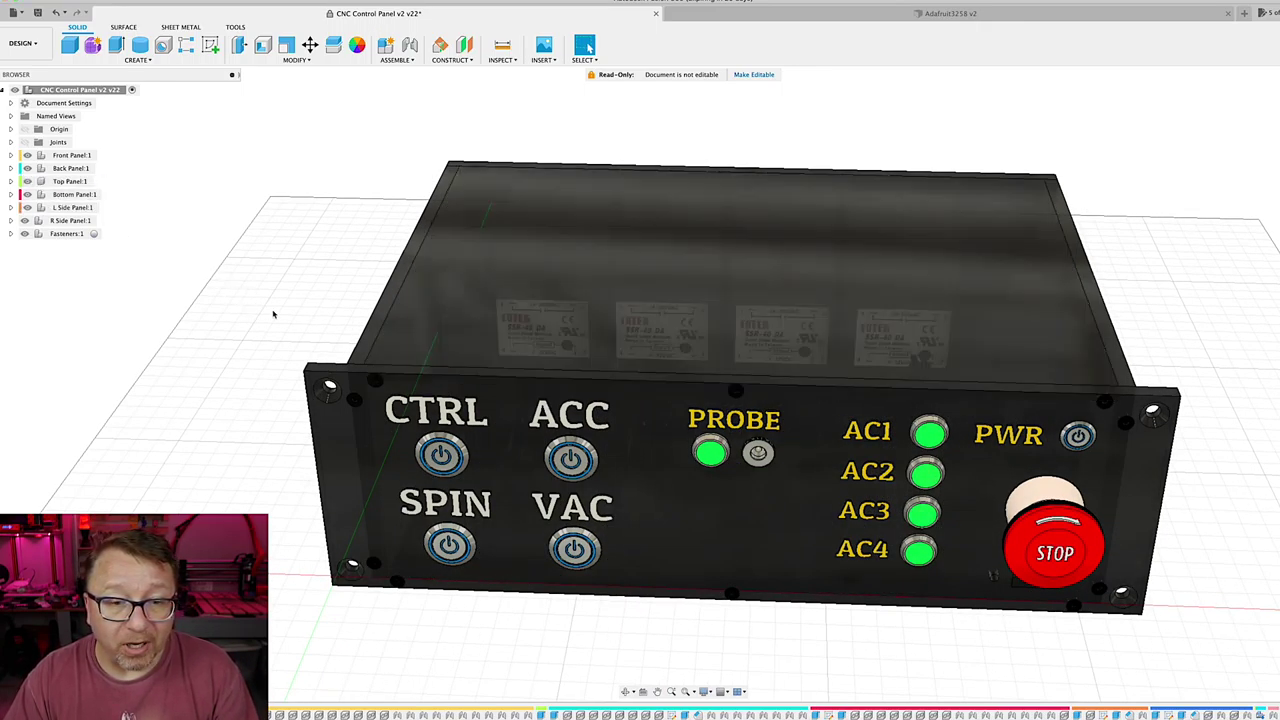
middle_click_drag(274, 314, 298, 290, "shift")
left_click(27, 220)
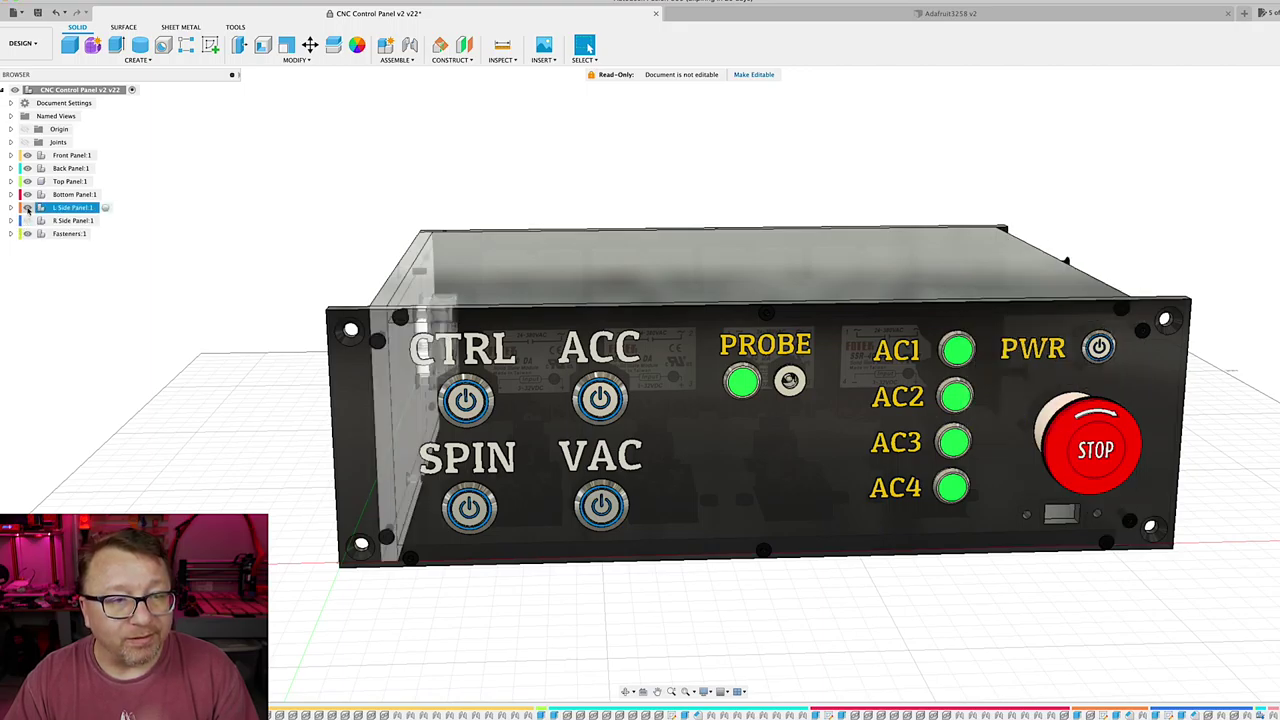
left_click(27, 181)
left_click(27, 168)
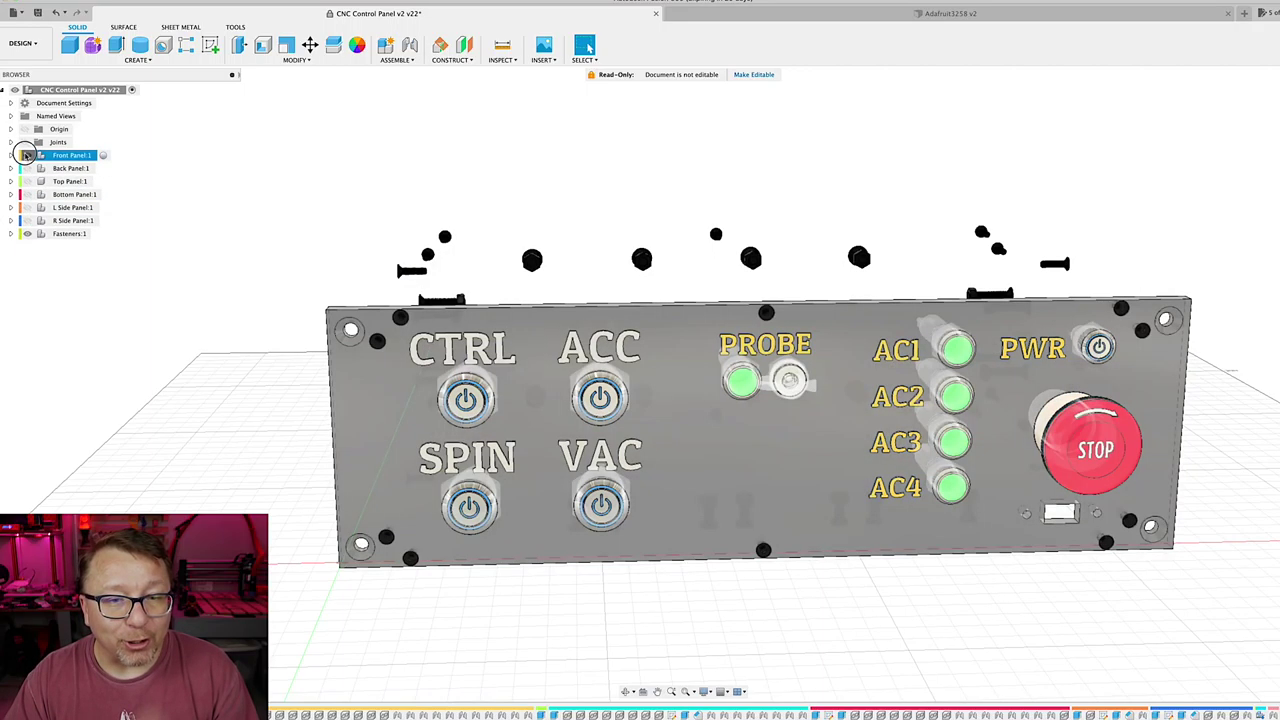
left_click(27, 155)
Step: Orbit the isolated fasteners to a higher oblique view showing them spread out
middle_click_drag(309, 291, 351, 303, "shift")
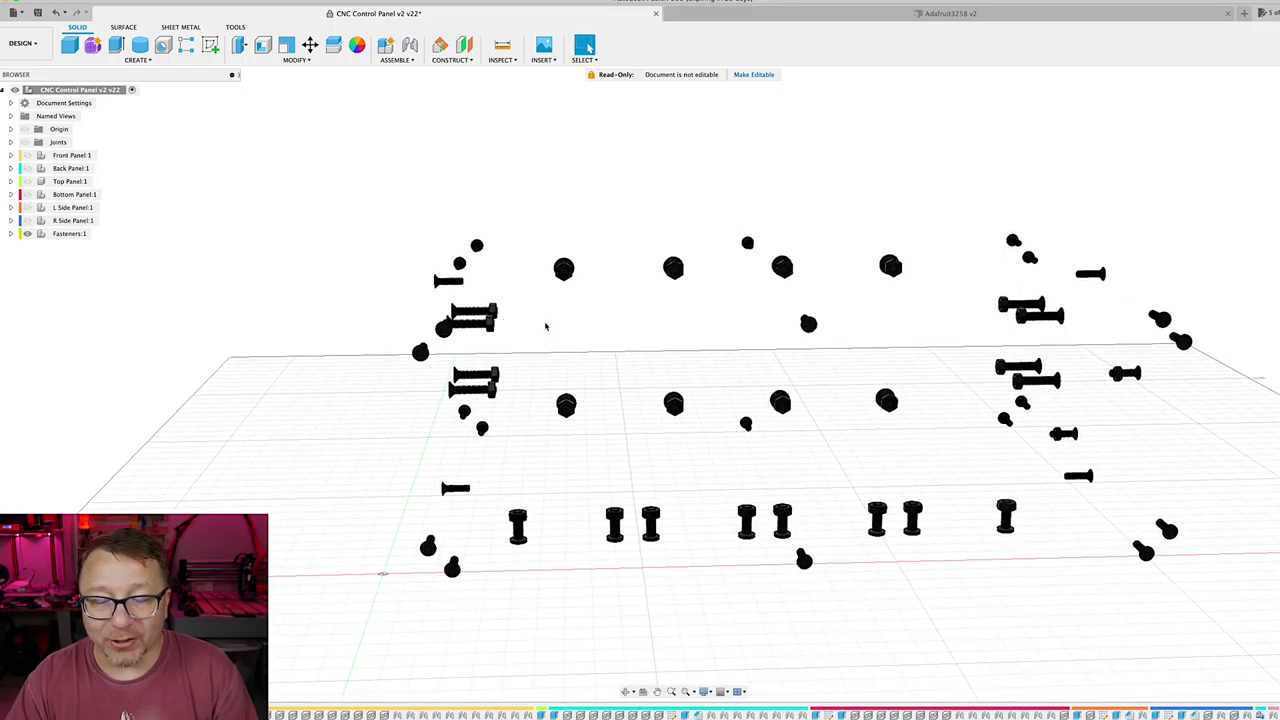
scroll(546, 323, "down", 3)
middle_click_drag(446, 330, 540, 326, "shift")
left_click_drag(524, 318, 737, 375)
key("Escape")
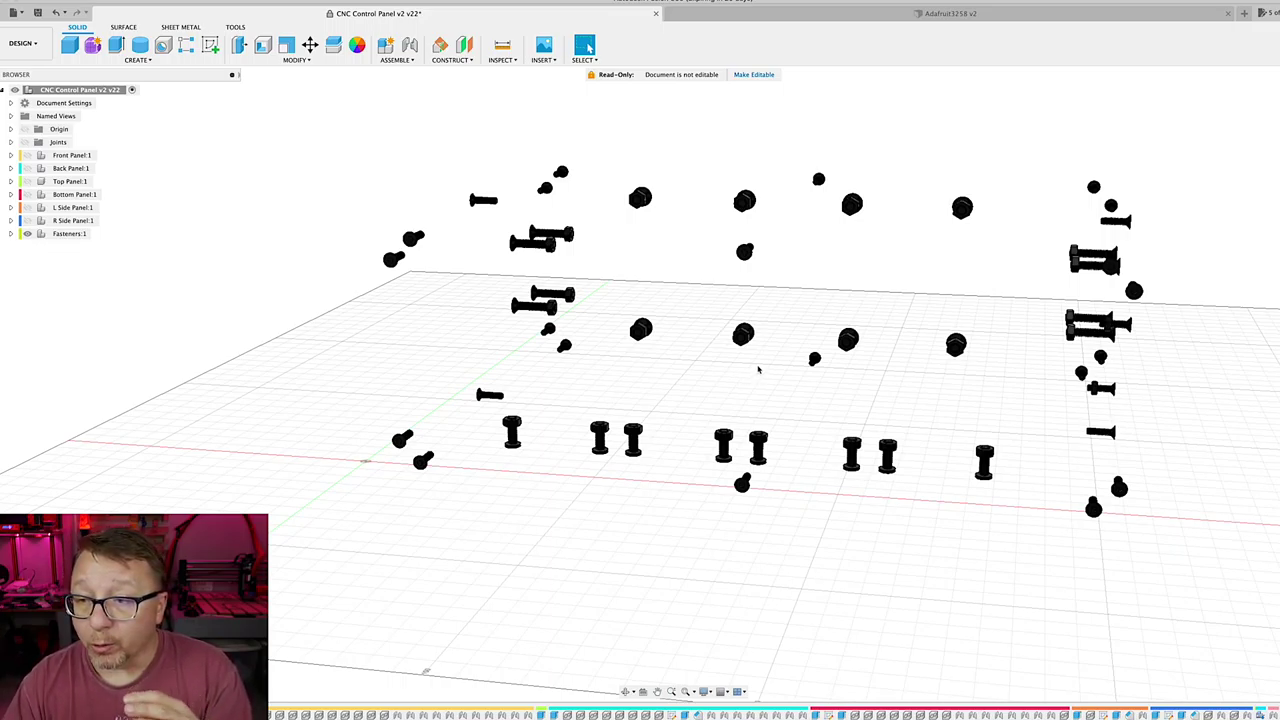
Step: Show the right side panel with its fan and power supply, then the Bottom Panel
left_click(27, 220)
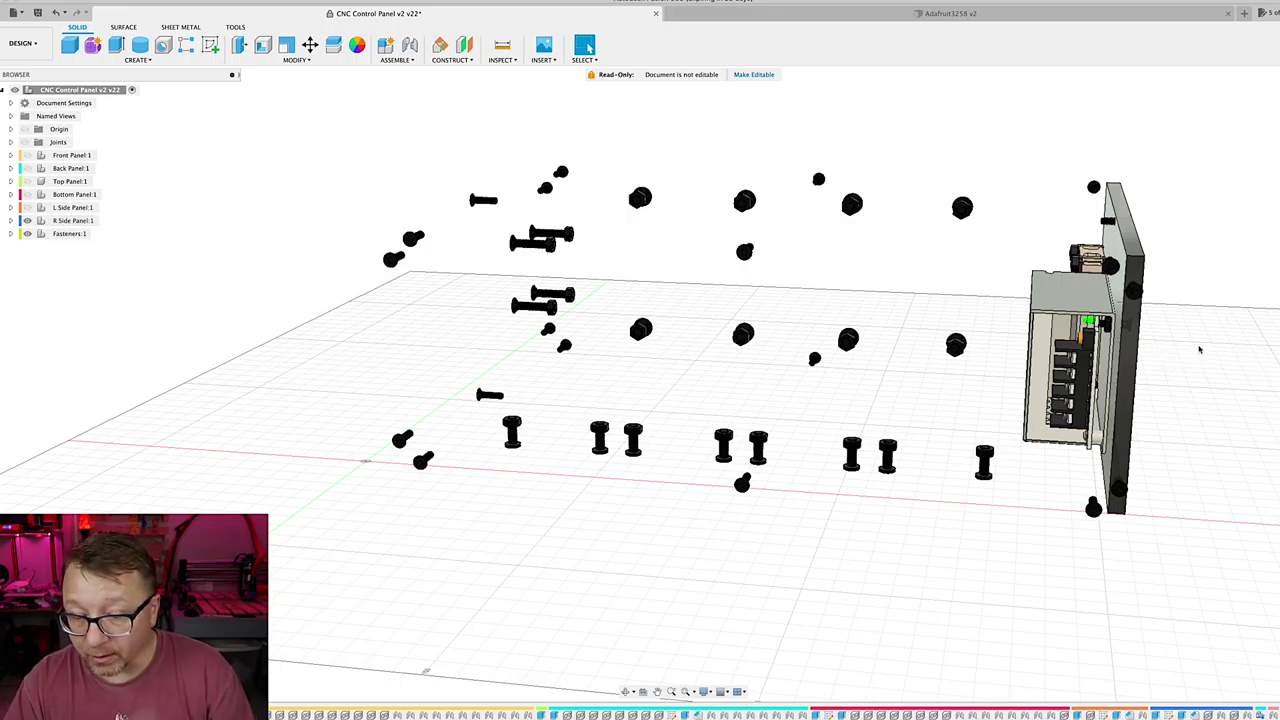
middle_click_drag(1200, 348, 1182, 329, "shift")
scroll(1120, 215, "up", 10)
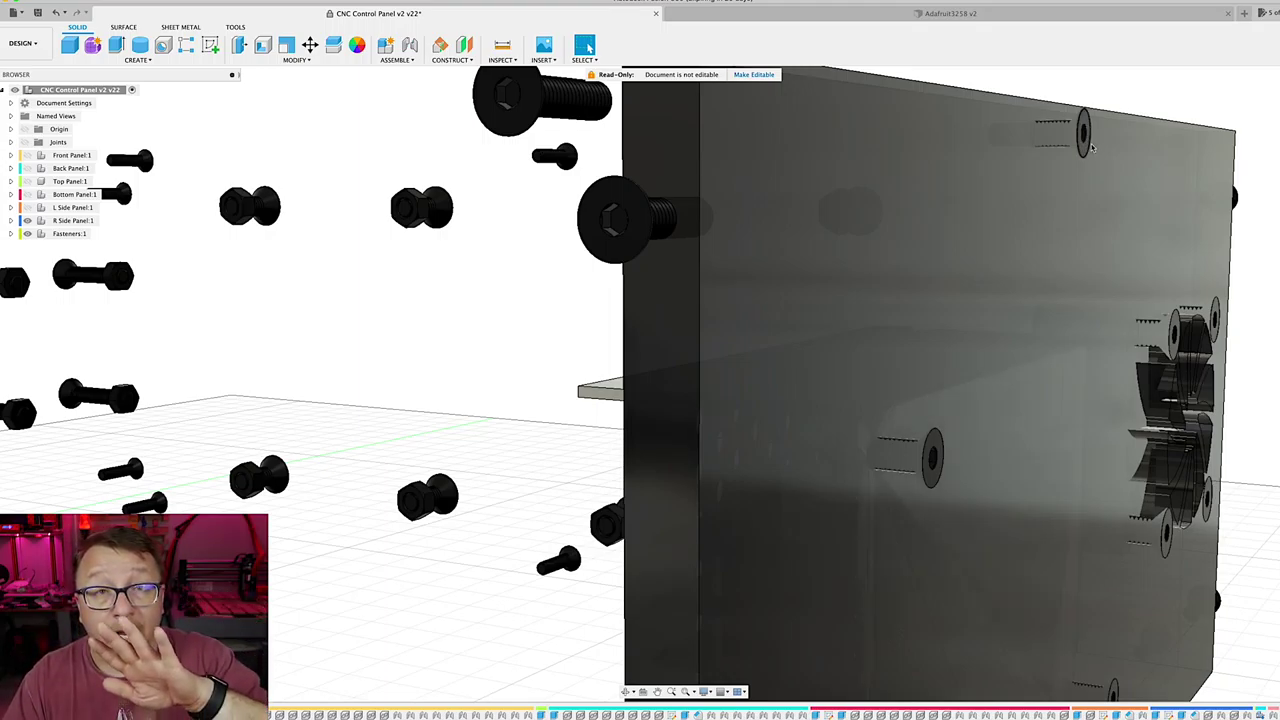
scroll(1104, 185, "down", 5)
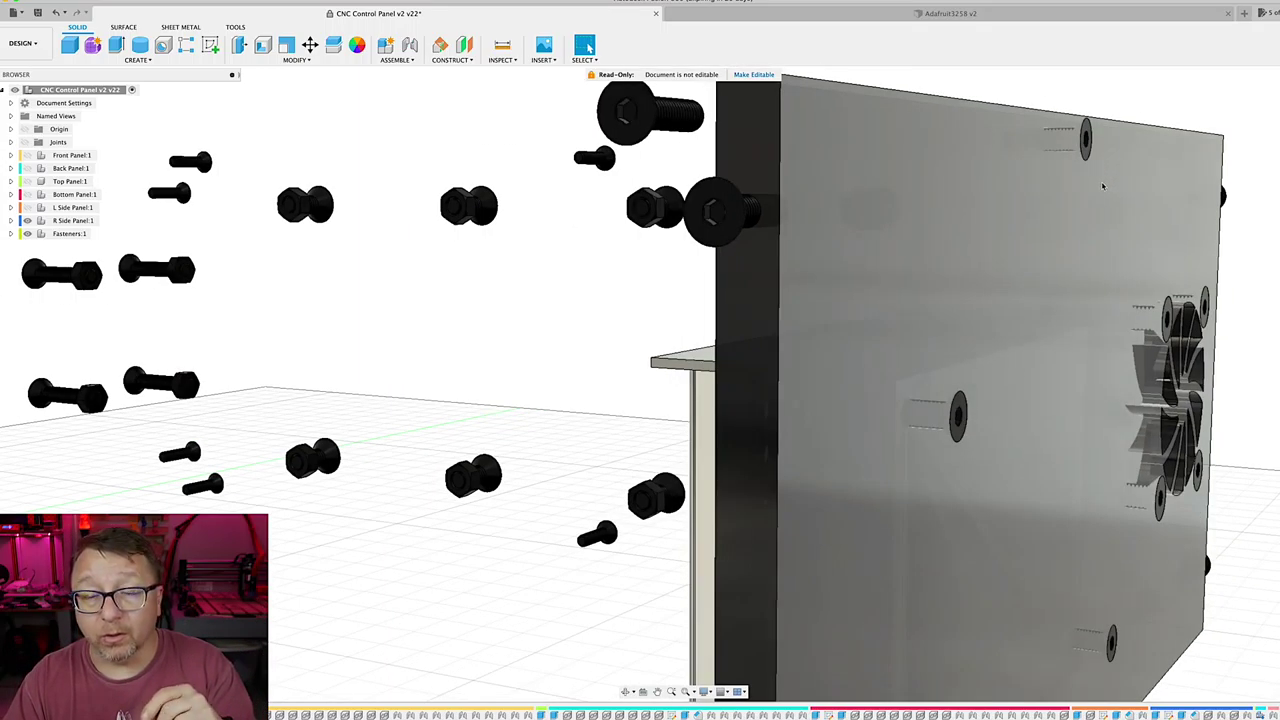
scroll(1129, 275, "down", 3)
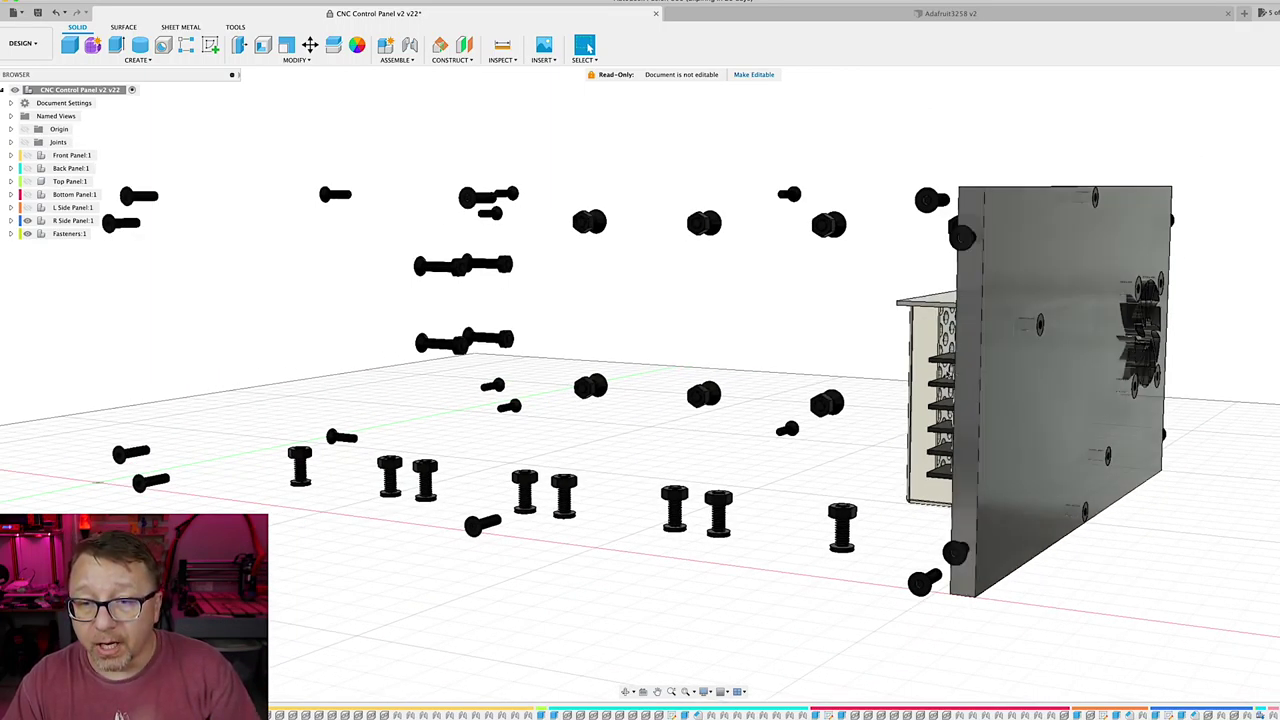
middle_click_drag(670, 428, 784, 421, "shift")
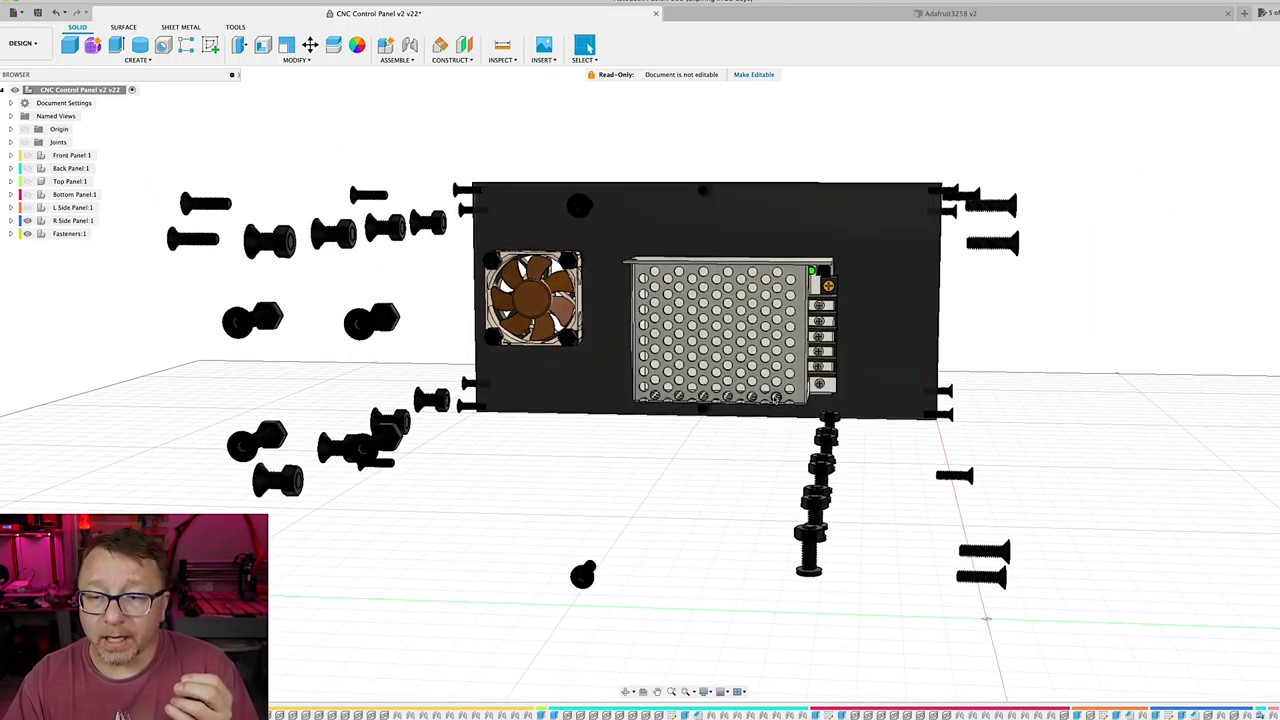
scroll(776, 398, "up", 3)
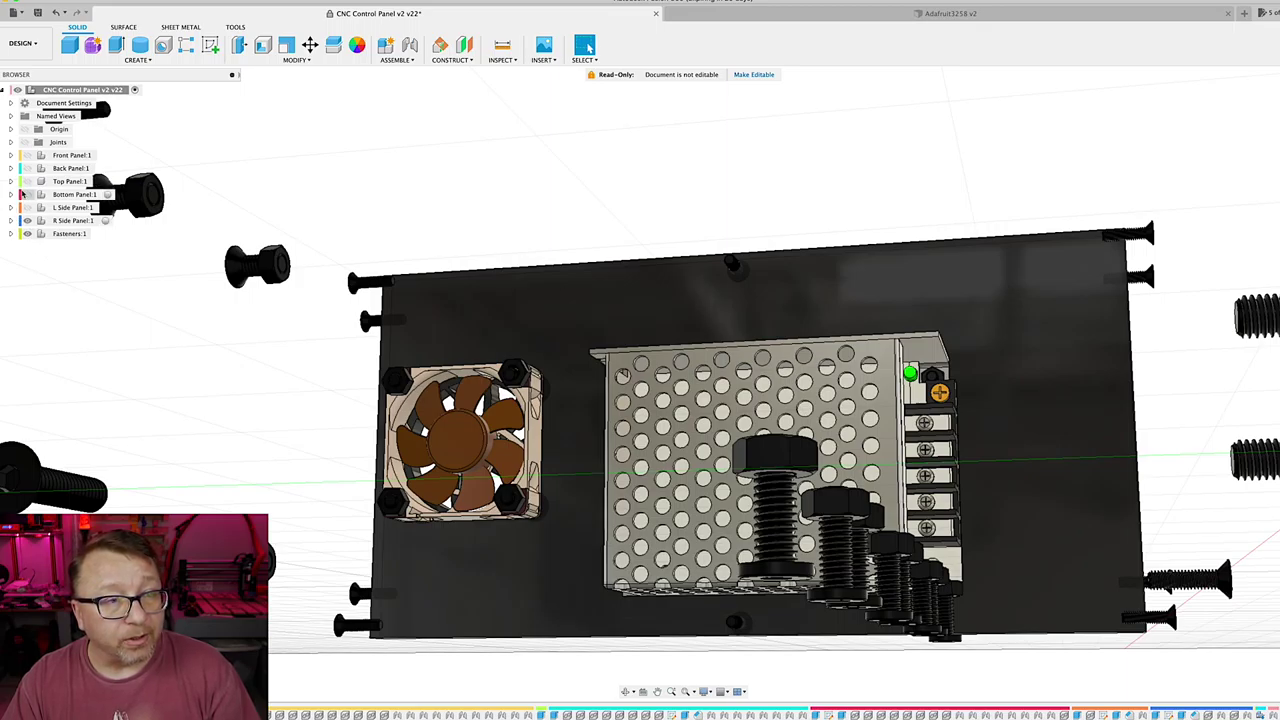
left_click(27, 194)
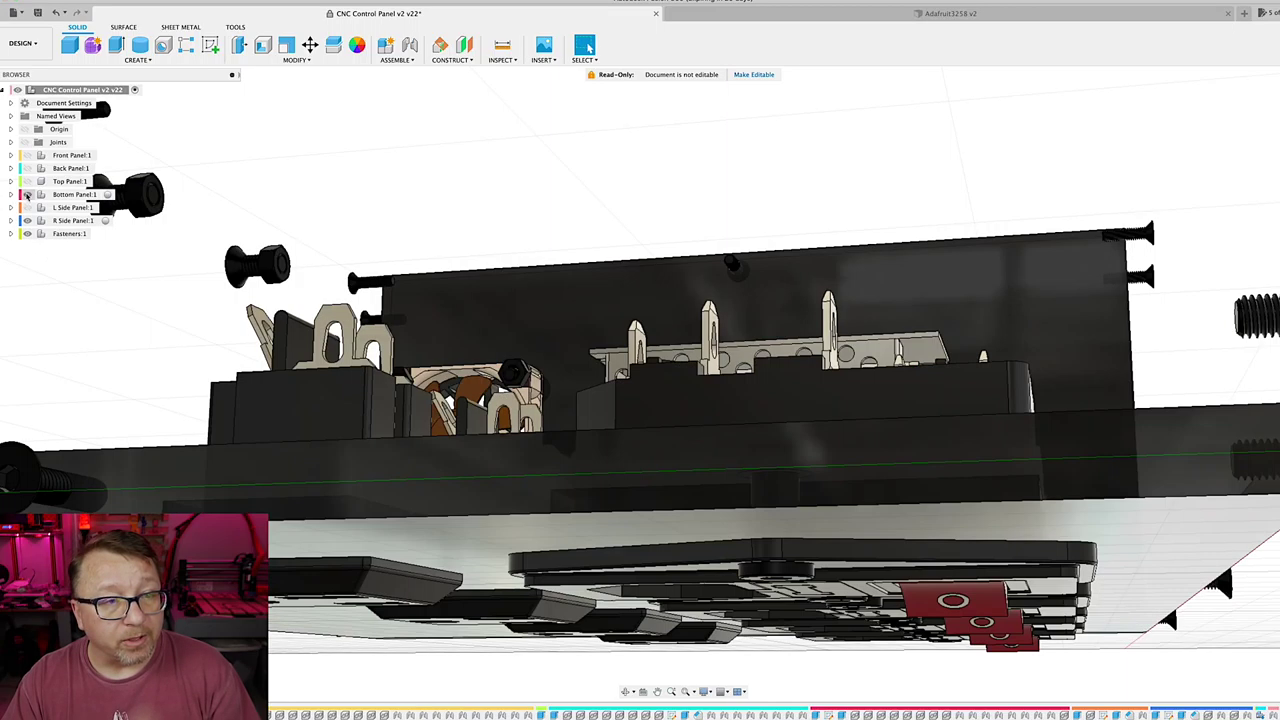
Step: Inspect the bottom panel's stacked switch housings and screws from below, then from the front
middle_click_drag(720, 560, 588, 48, "shift")
scroll(640, 300, "down", 5)
scroll(703, 287, "up", 10)
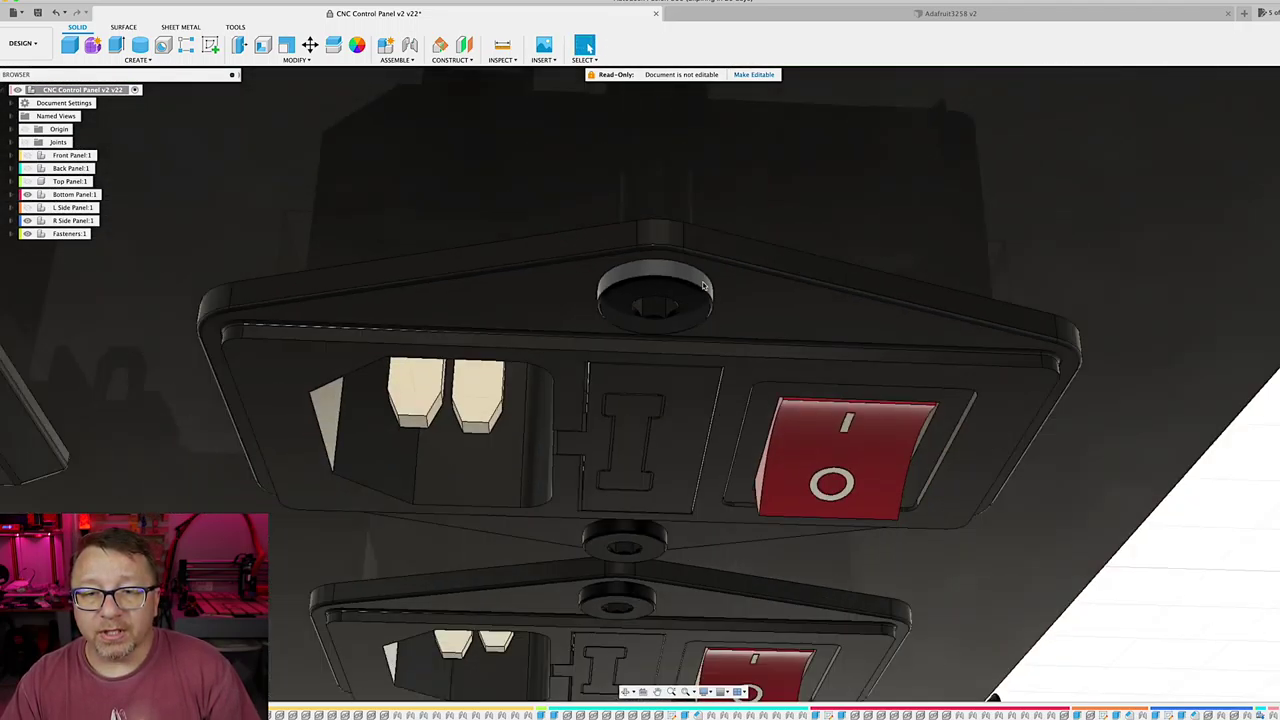
middle_click_drag(703, 287, 665, 302, "shift")
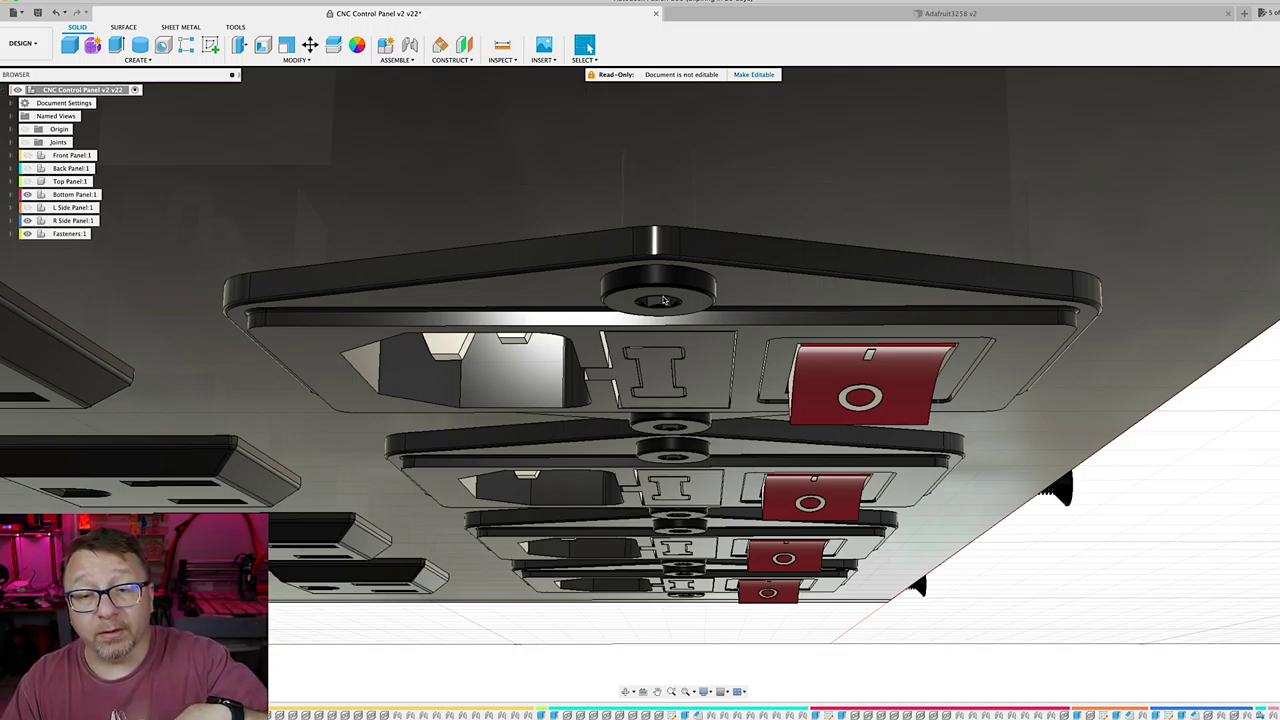
scroll(675, 358, "down", 10)
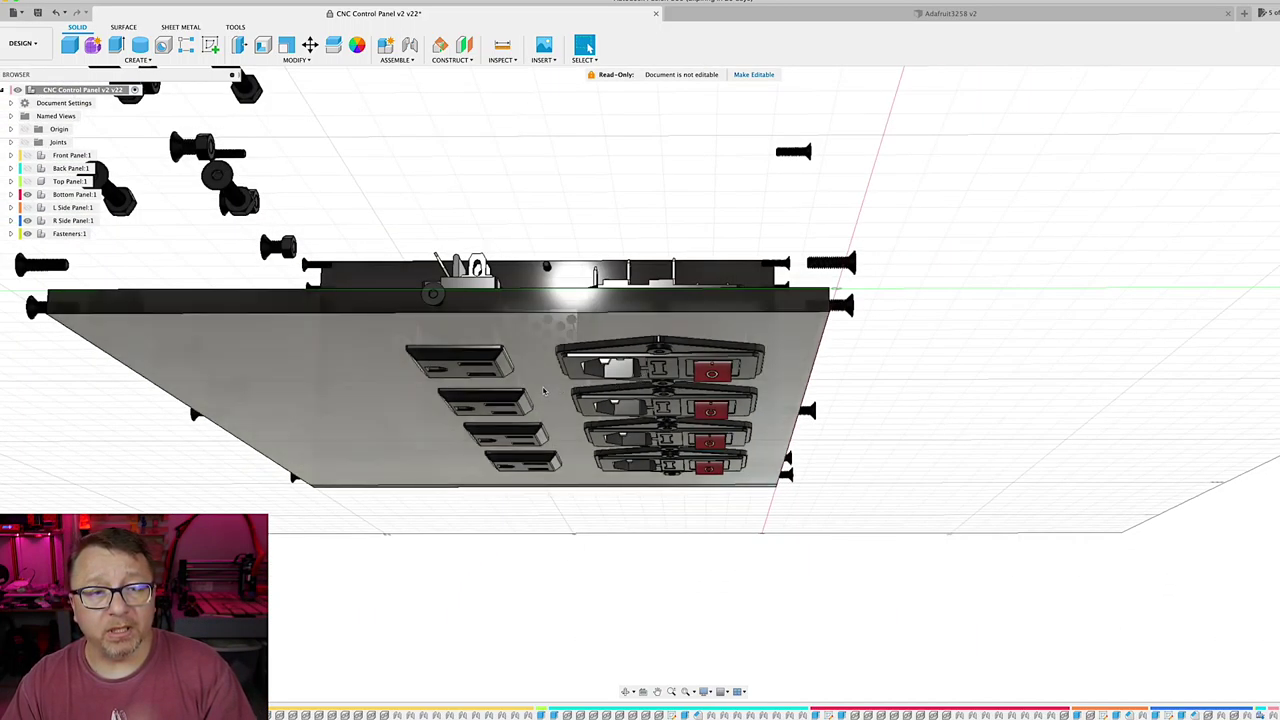
middle_click_drag(517, 373, 475, 198, "shift")
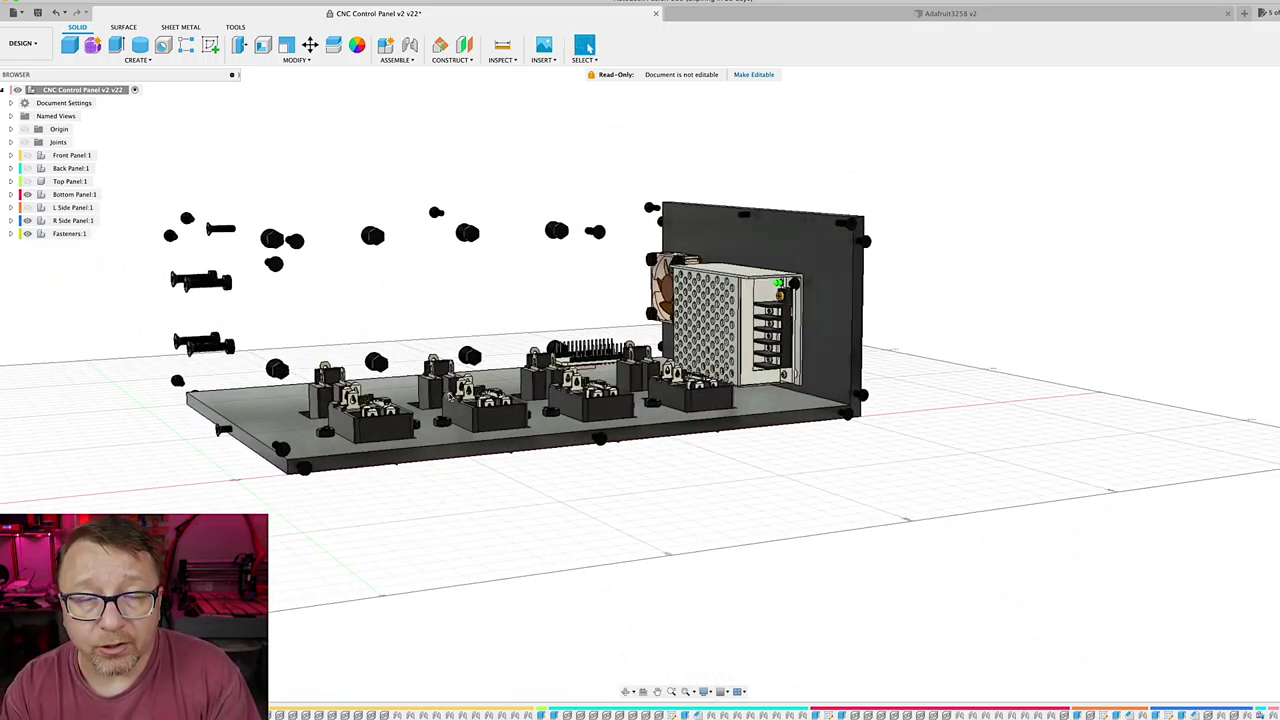